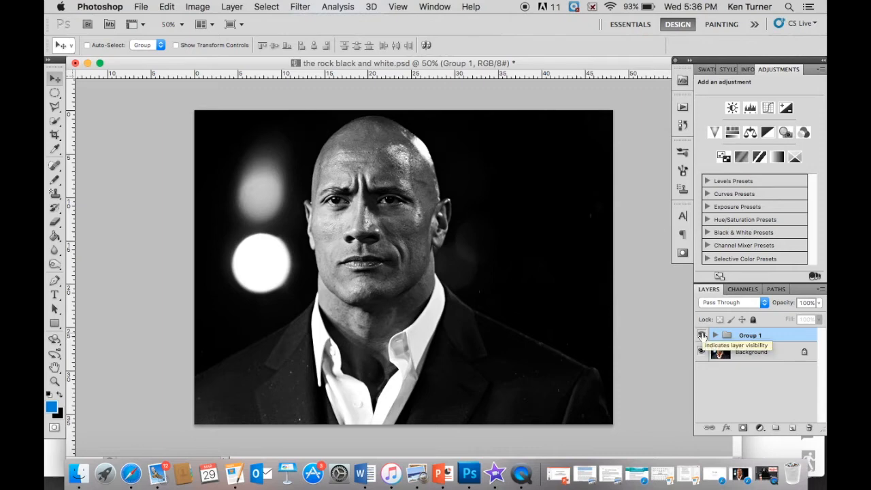
Compare the photo with and without Group 1's effect, and delete the group
click(701, 335)
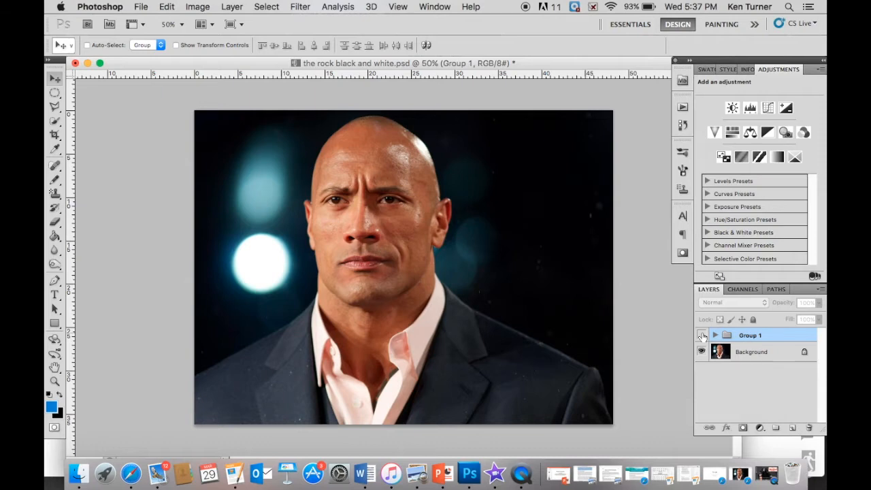
click(701, 335)
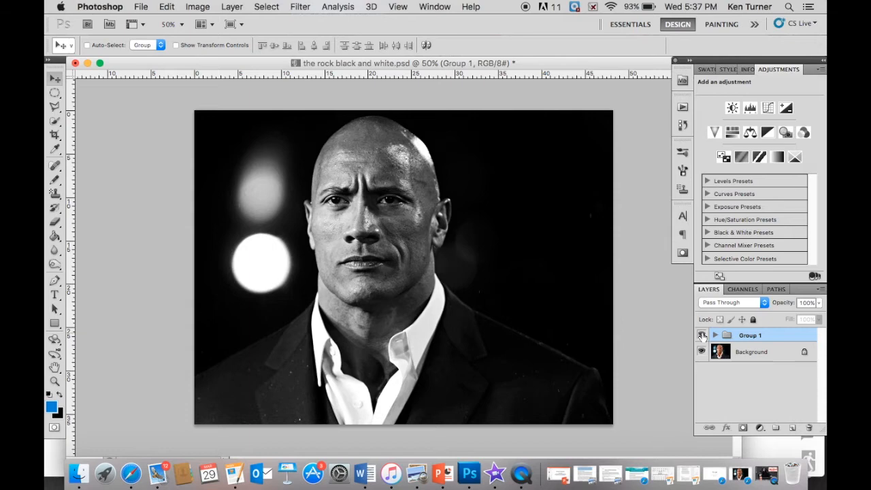
drag(786, 335, 809, 429)
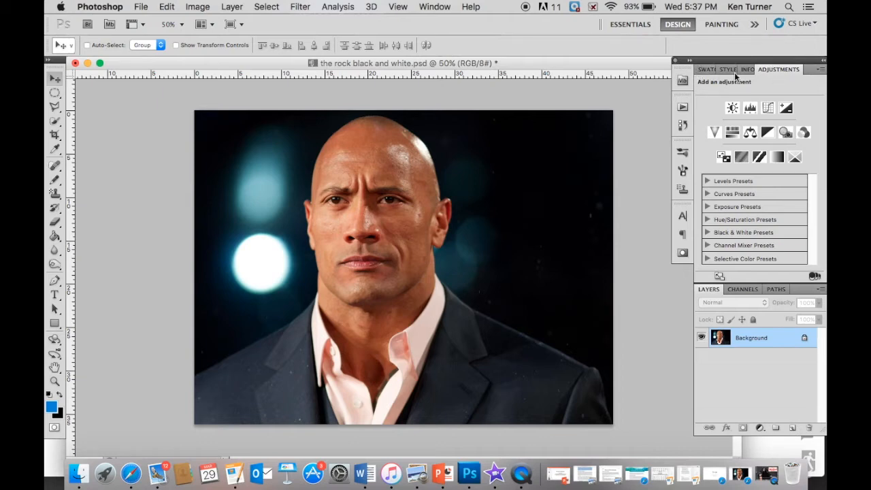
click(436, 7)
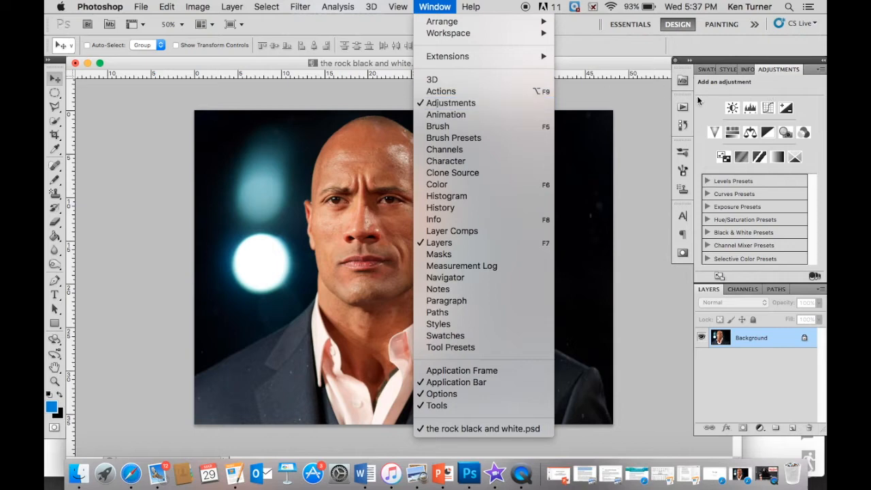
click(430, 8)
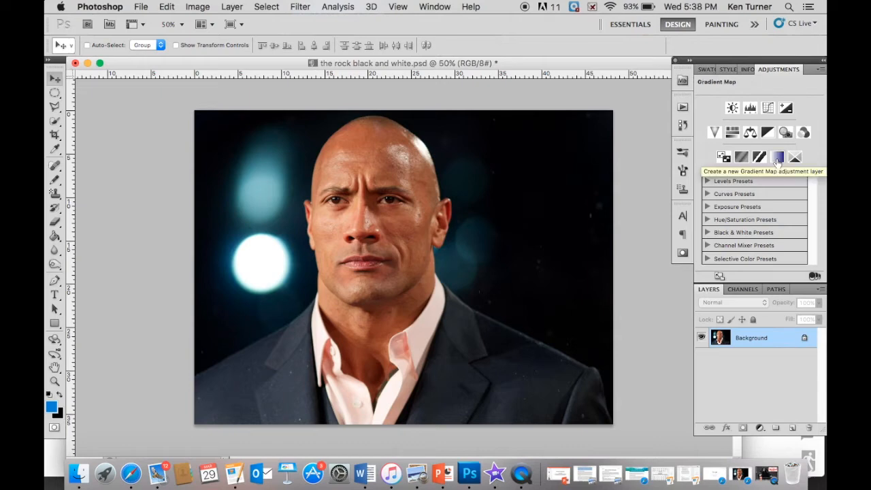
Add a Gradient Map adjustment layer above the photo using the Black, White preset
click(778, 157)
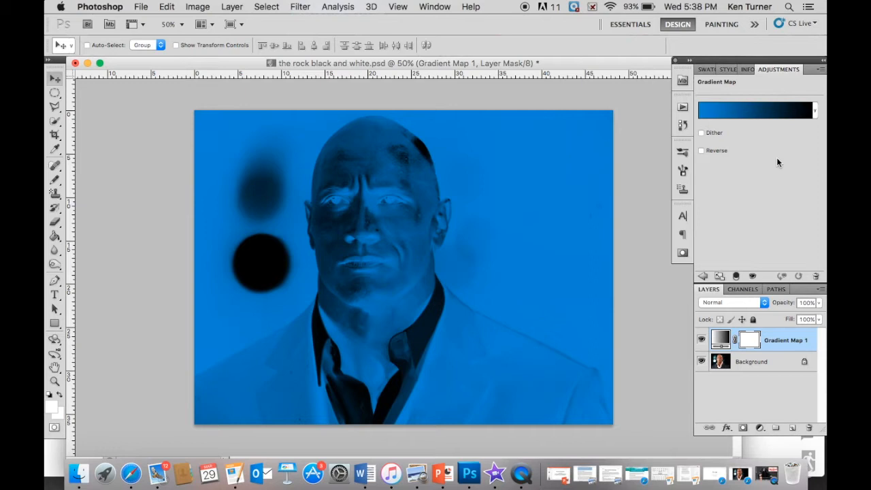
click(758, 112)
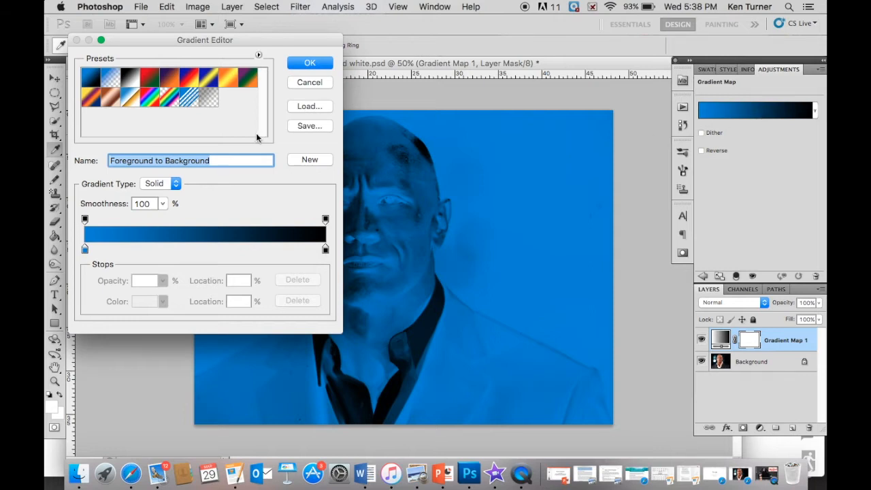
click(129, 81)
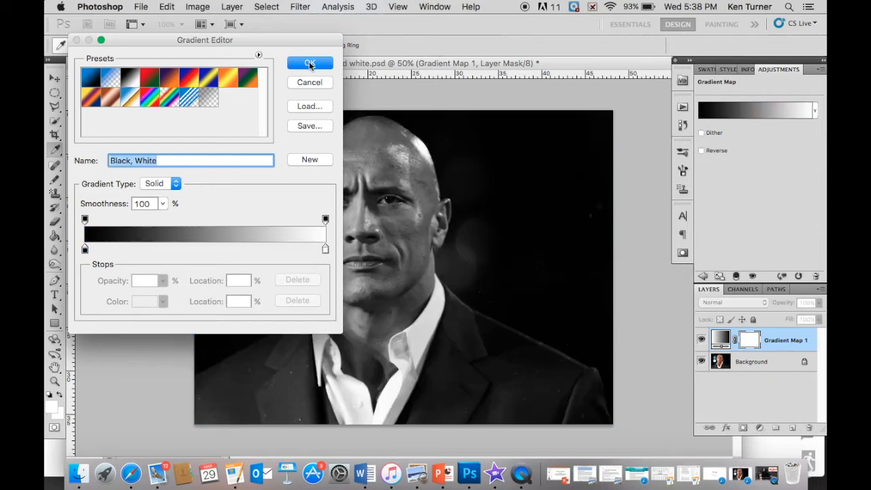
click(310, 63)
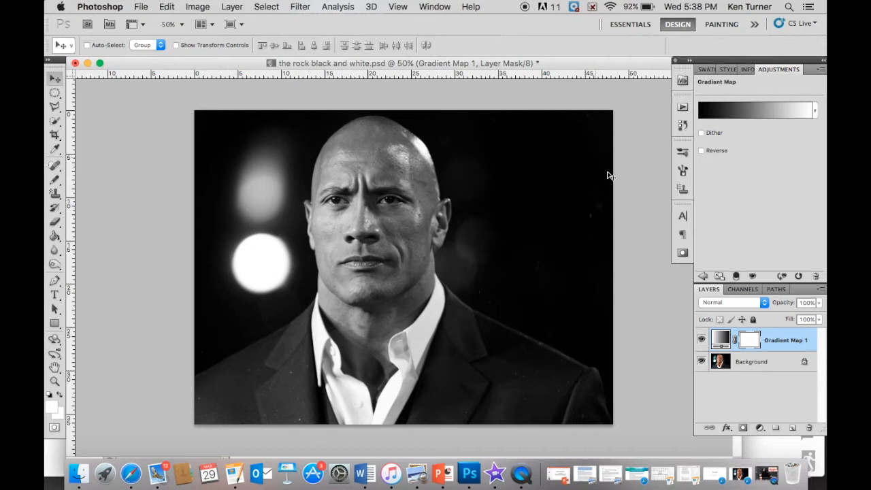
click(703, 276)
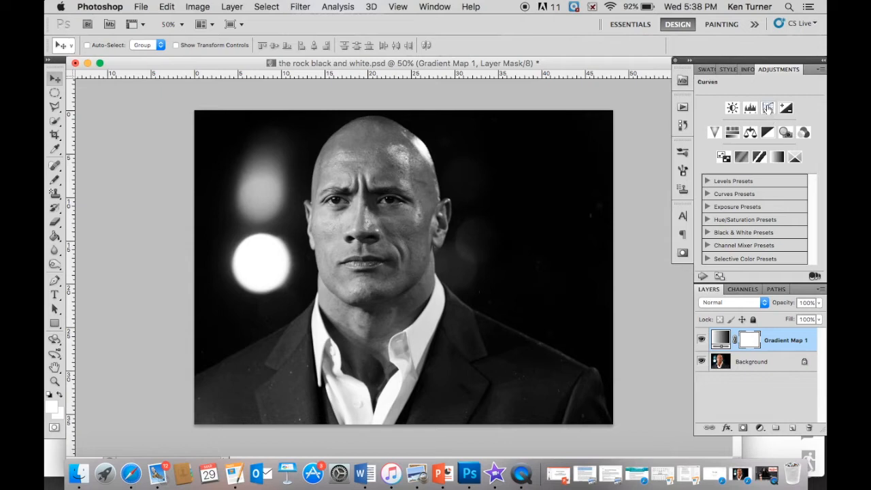
Add a Curves adjustment layer and place a shadow point on the curve with output 65 and input 80
click(767, 106)
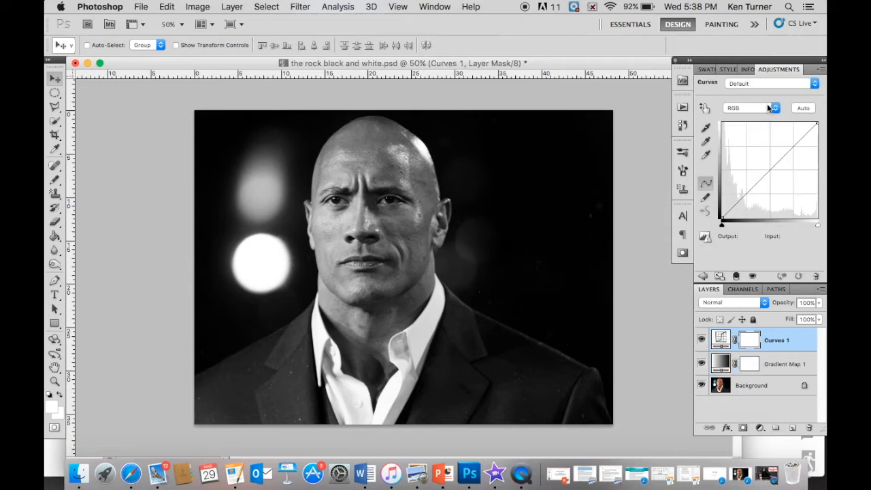
click(752, 187)
click(753, 236)
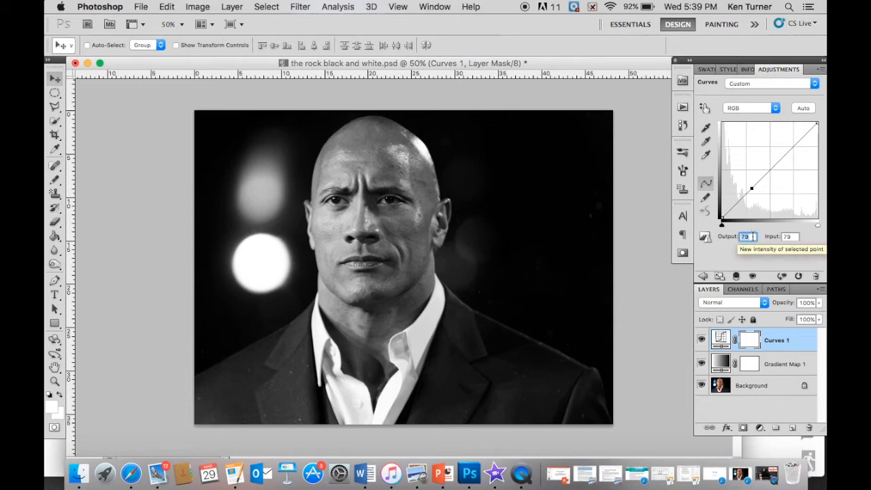
click(753, 236)
double_click(753, 237)
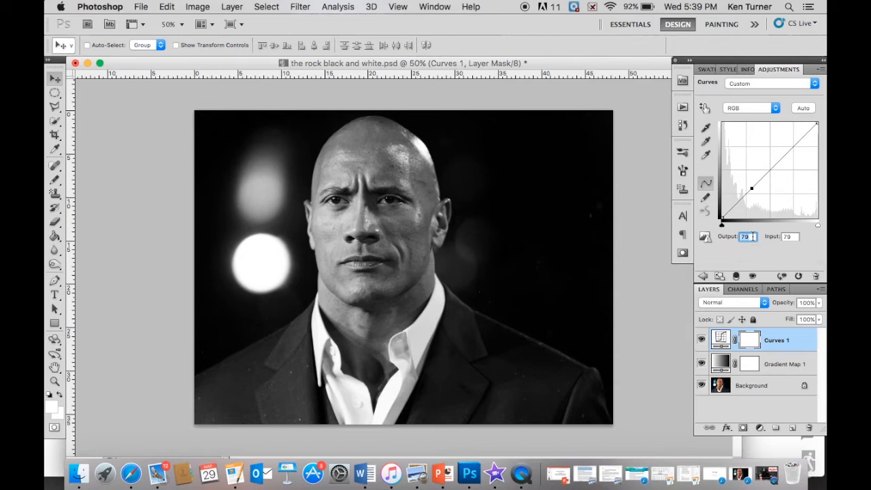
text(65)
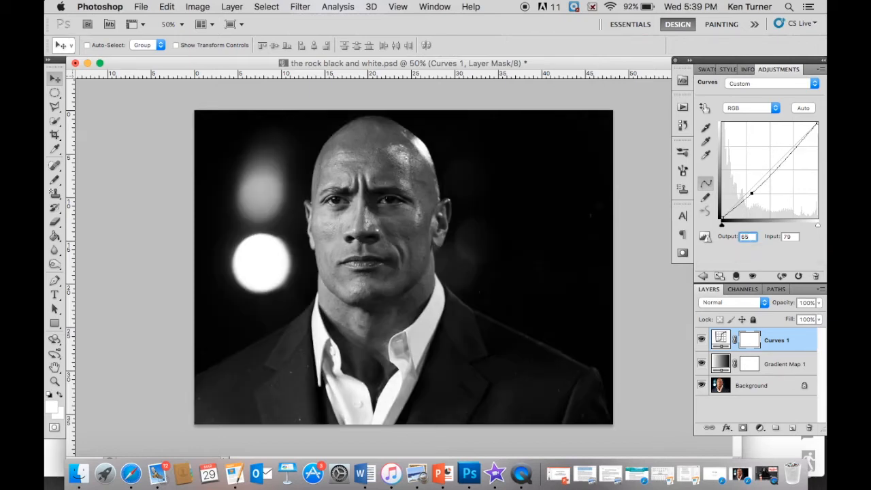
double_click(791, 236)
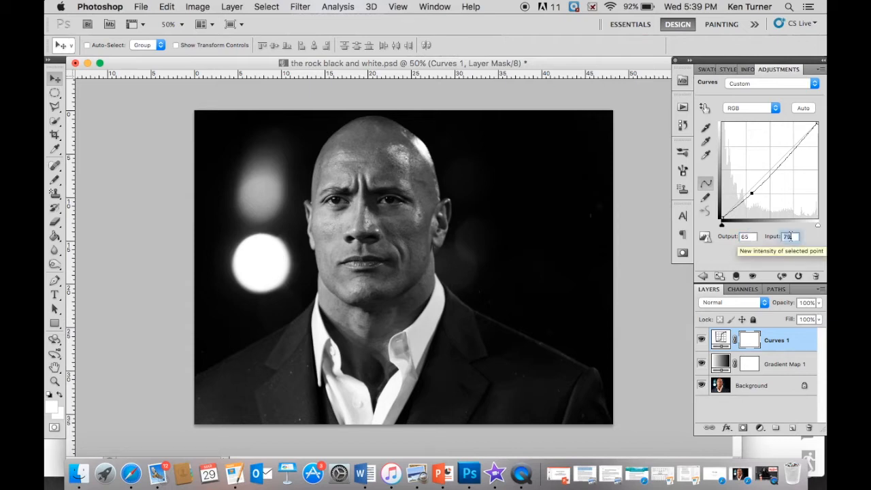
text(80)
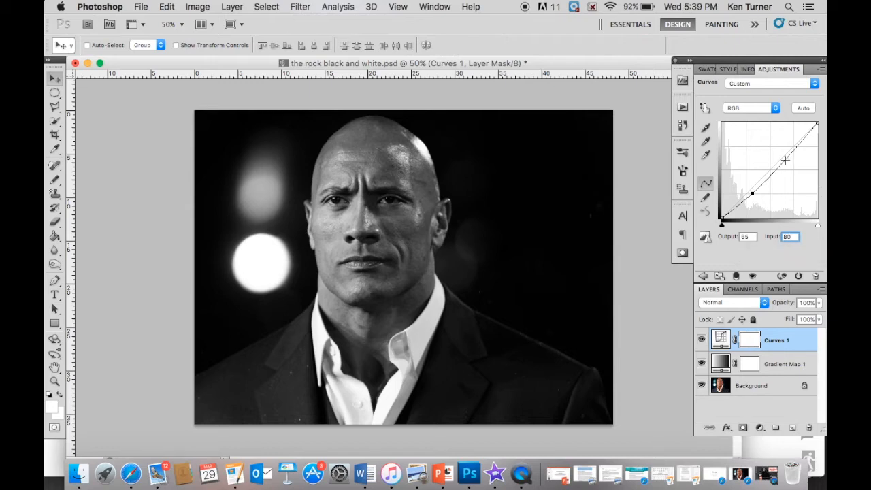
Add a second point in the upper part of the curve with output 170 and input 160
click(785, 159)
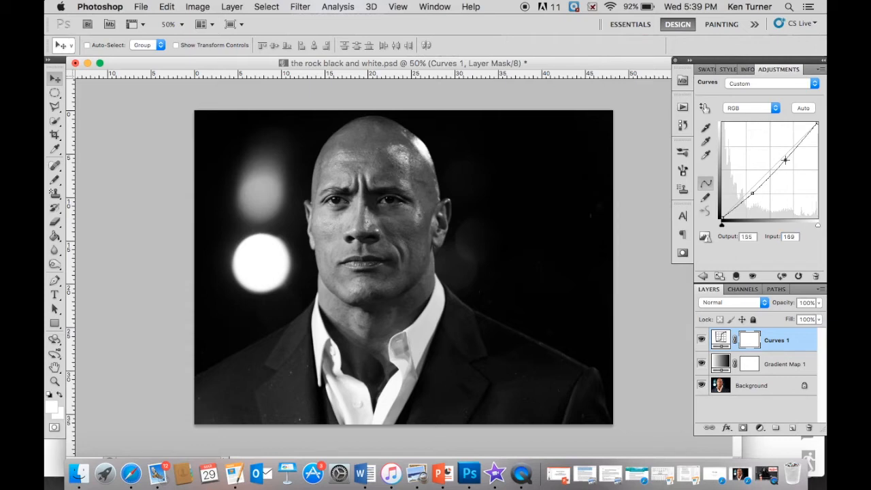
double_click(748, 236)
text(1)
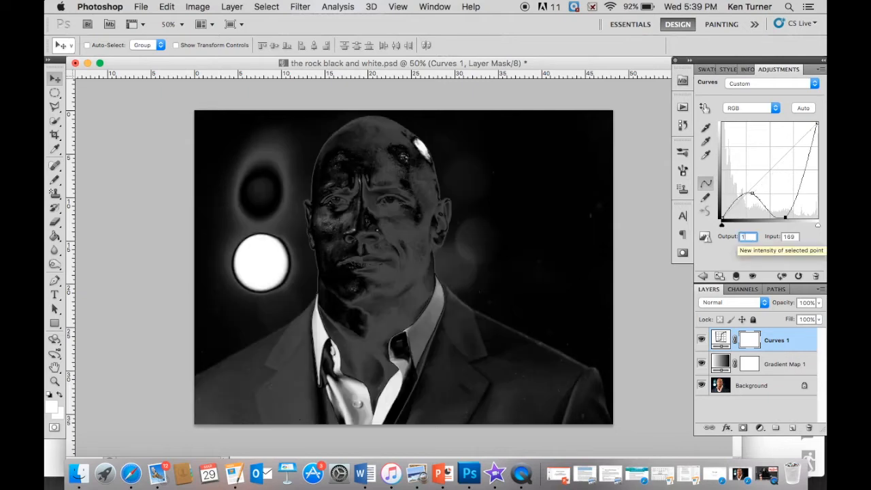
text(70)
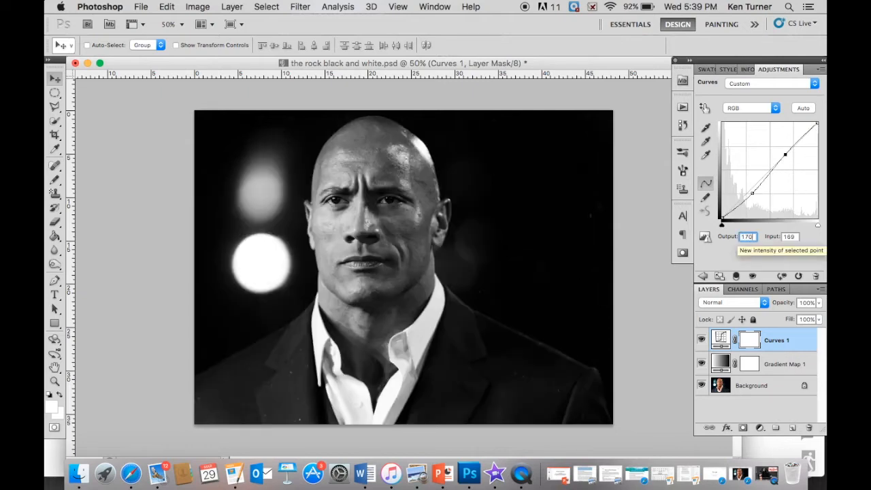
double_click(789, 236)
text(160)
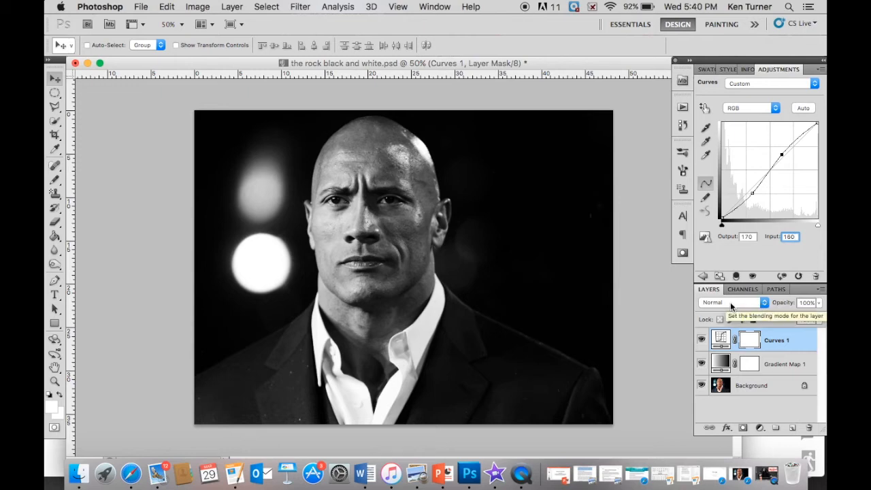
Set the opacity of the Curves adjustment layer to 70%
click(802, 302)
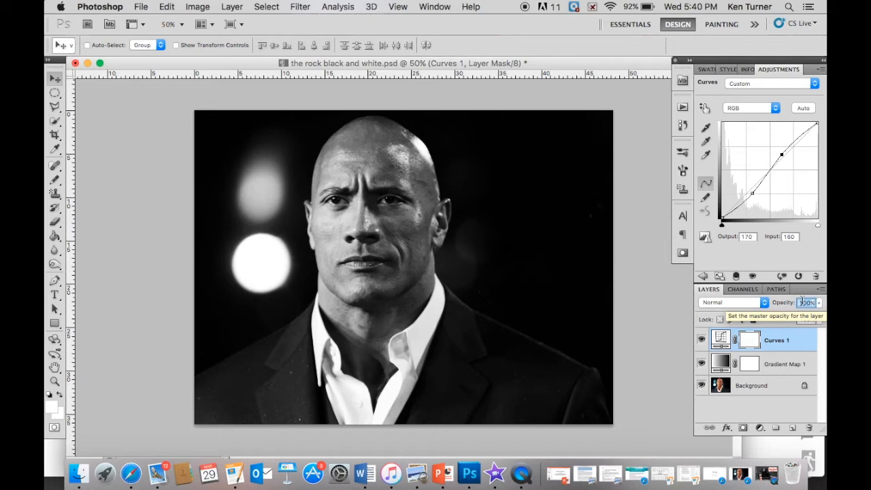
text(75)
text(0)
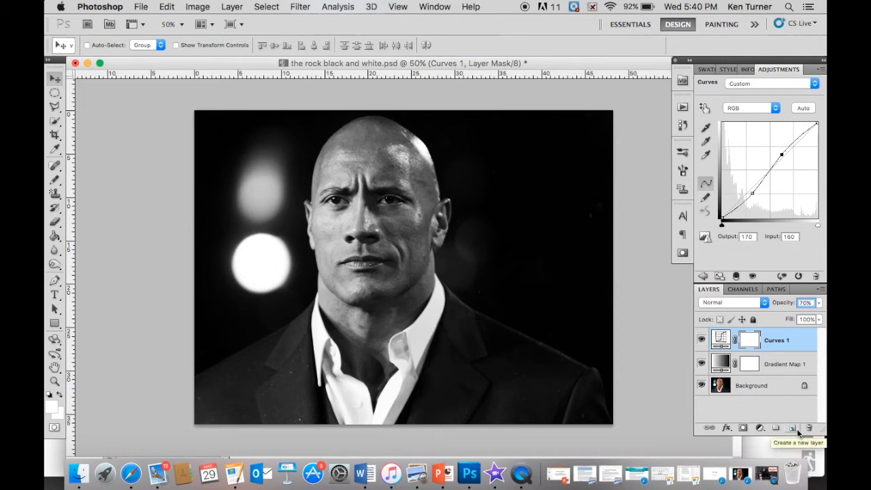
Create a new layer on top and apply the merged RGB image to it with Multiply blending at 100% opacity
click(792, 428)
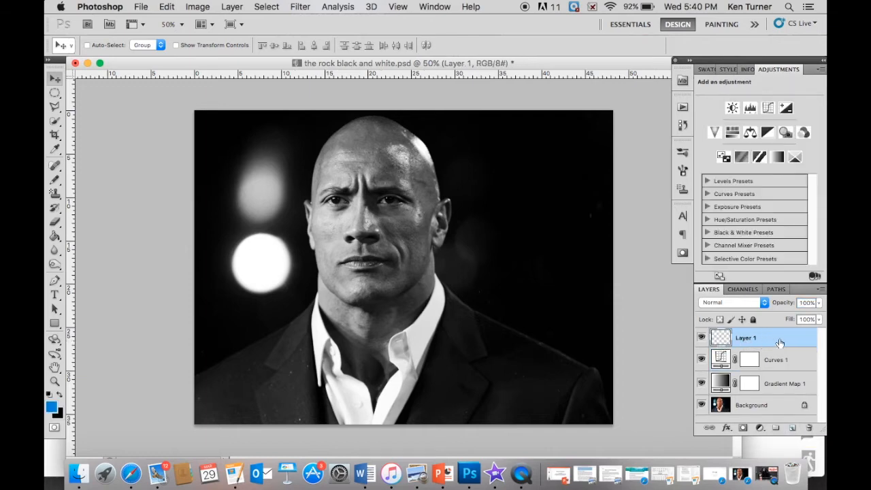
click(202, 7)
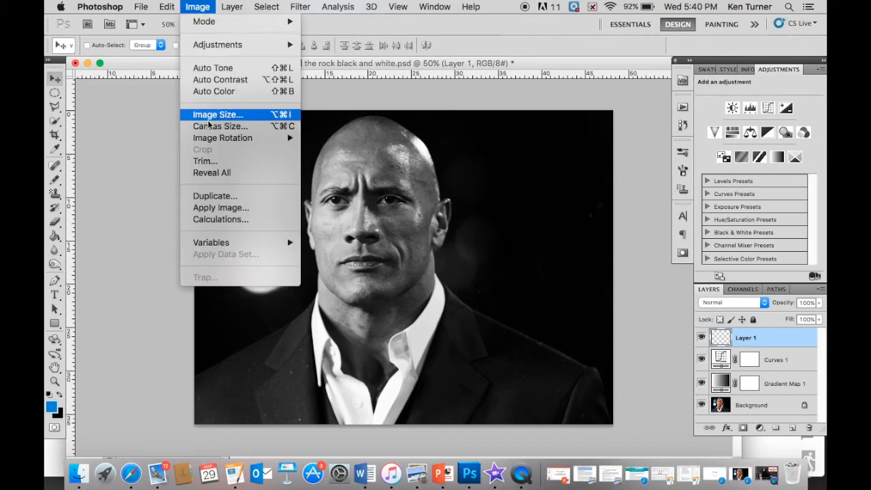
click(209, 211)
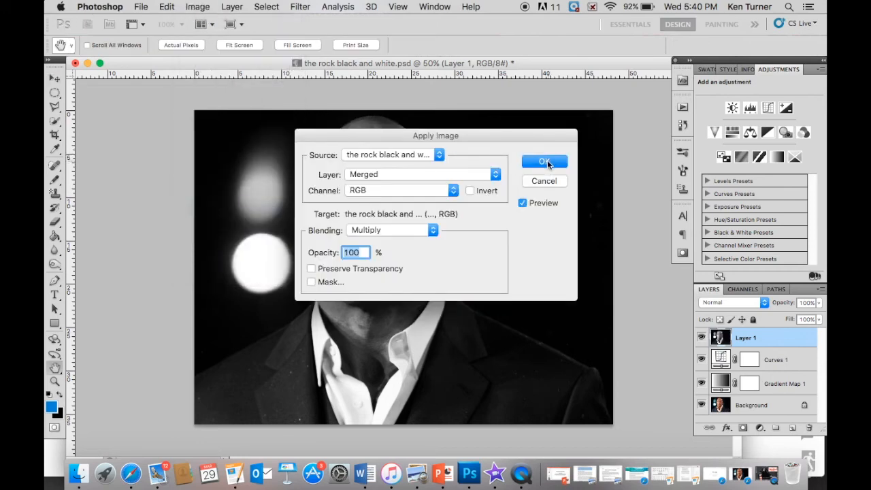
click(549, 161)
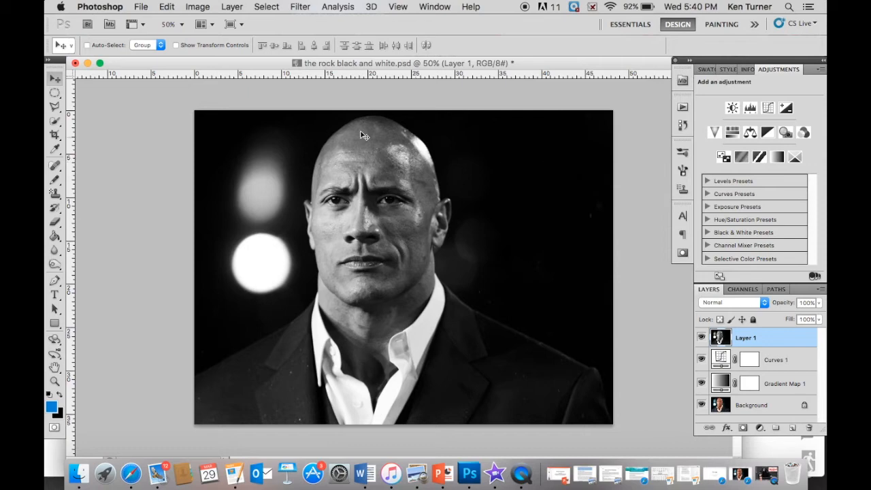
Apply Smart Sharpen to the merged image layer with amount 20%, radius 7.0 px and Gaussian Blur removal
click(303, 8)
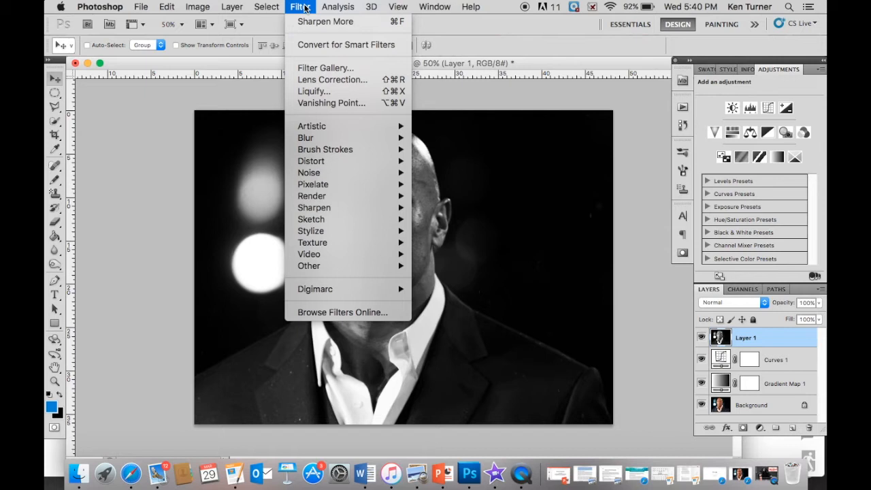
mouse_move(317, 213)
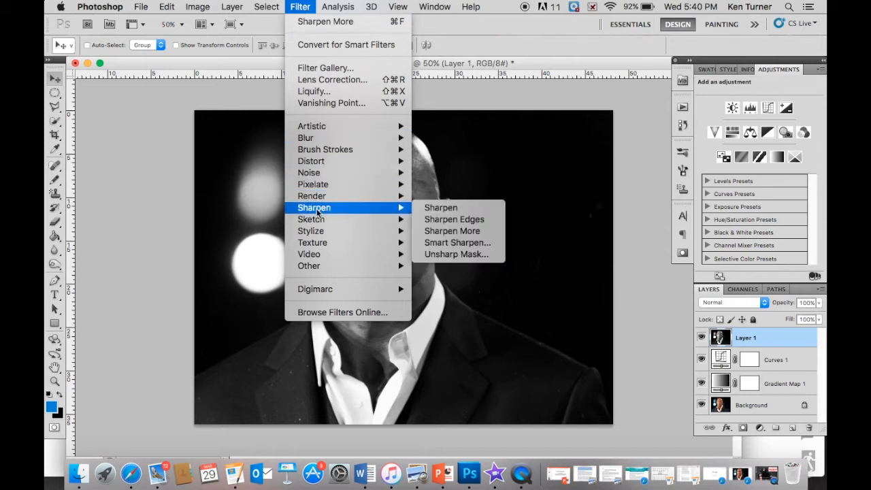
click(443, 243)
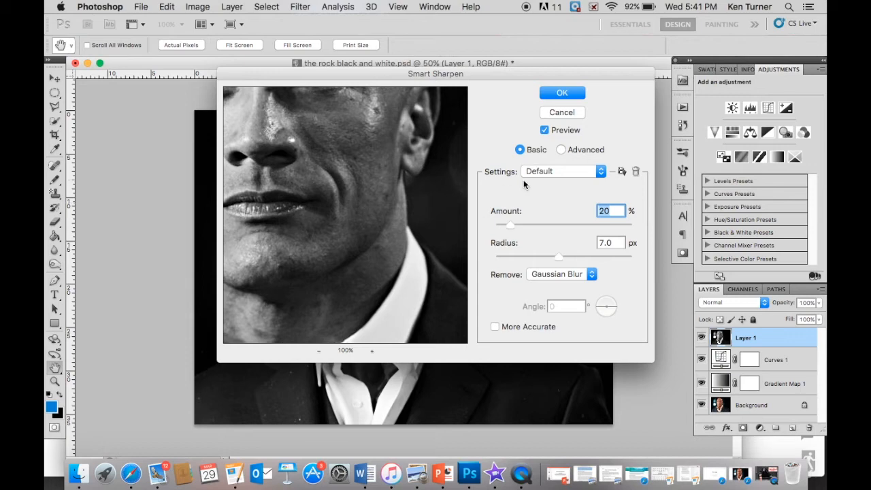
click(618, 211)
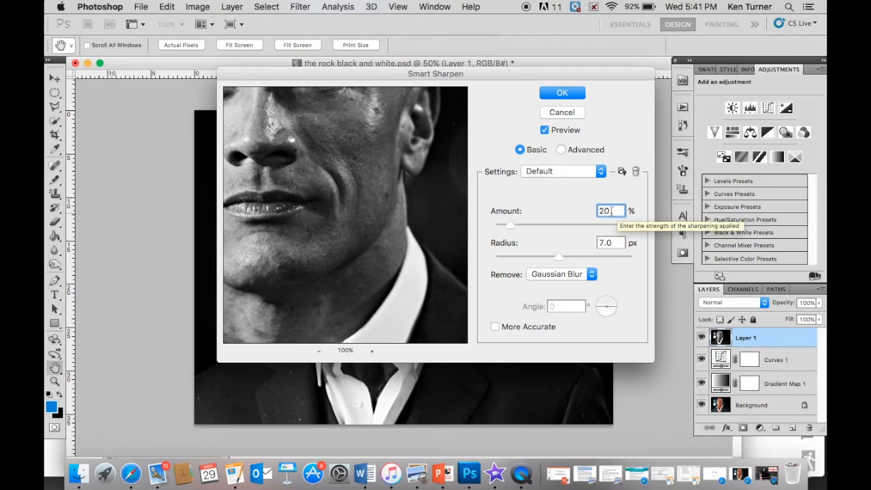
double_click(604, 211)
drag(511, 229, 532, 232)
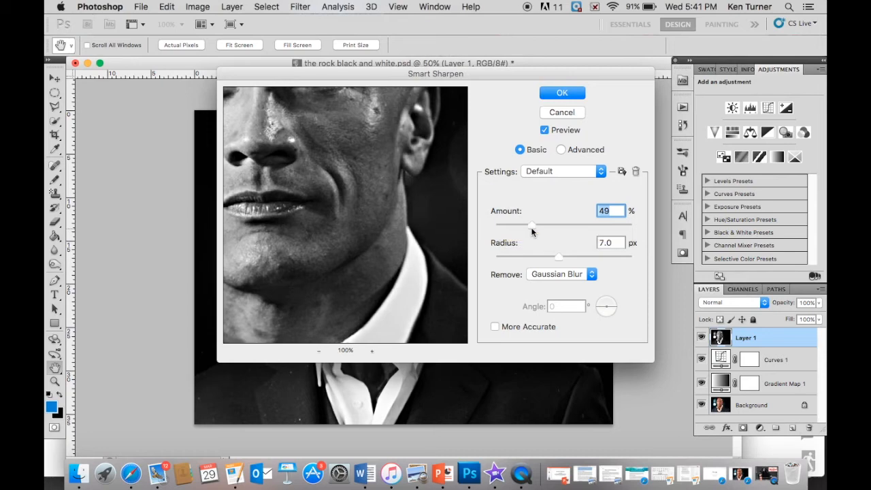
text(20)
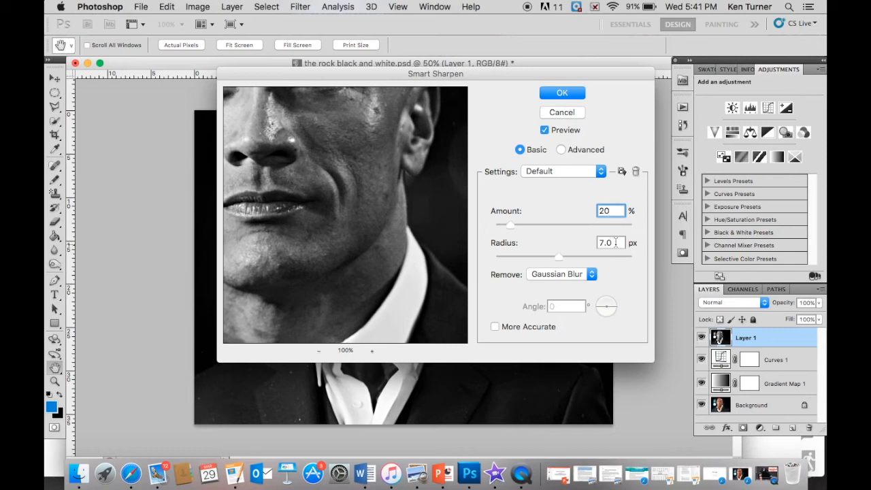
click(566, 93)
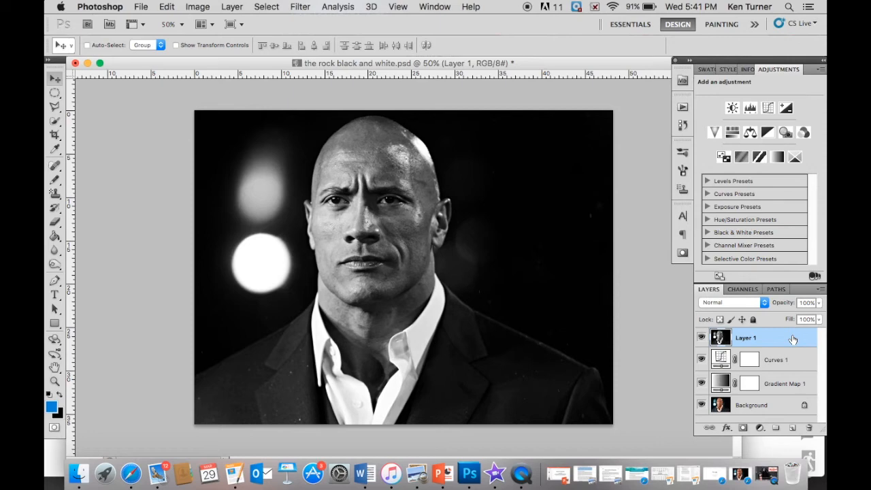
Duplicate the sharpened Layer 1 and apply the Sharpen More filter to the copy
key(super+j)
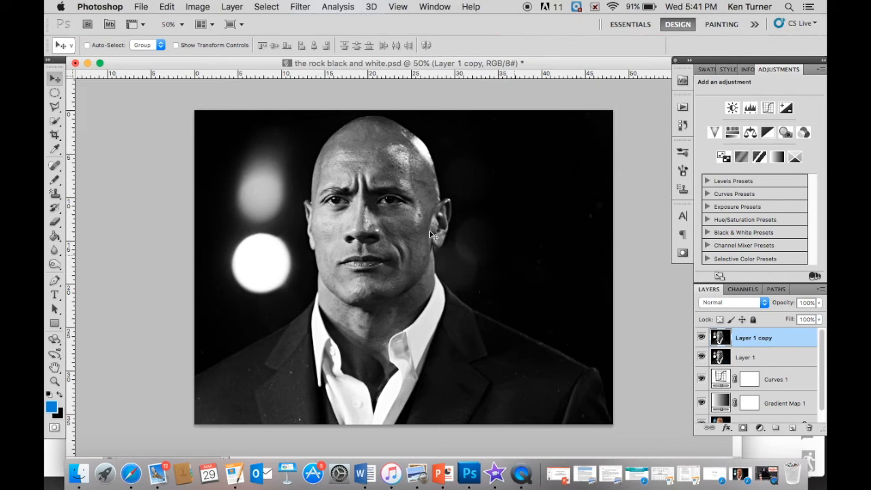
click(301, 7)
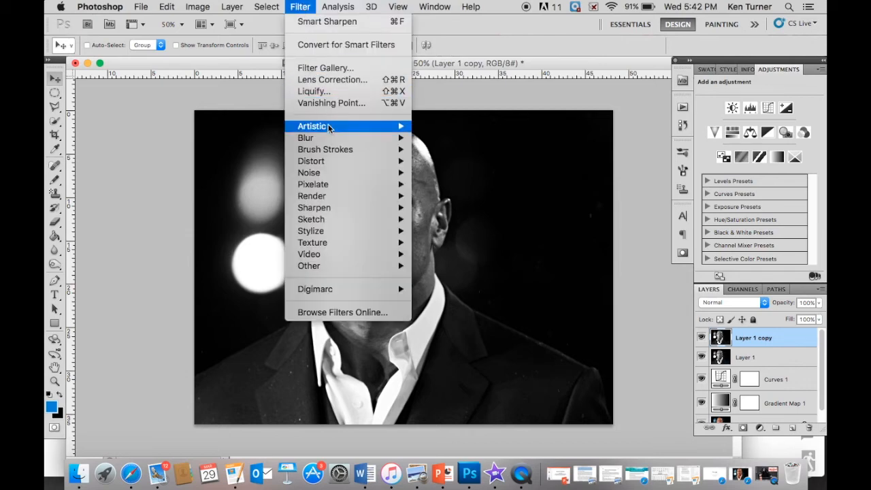
mouse_move(331, 209)
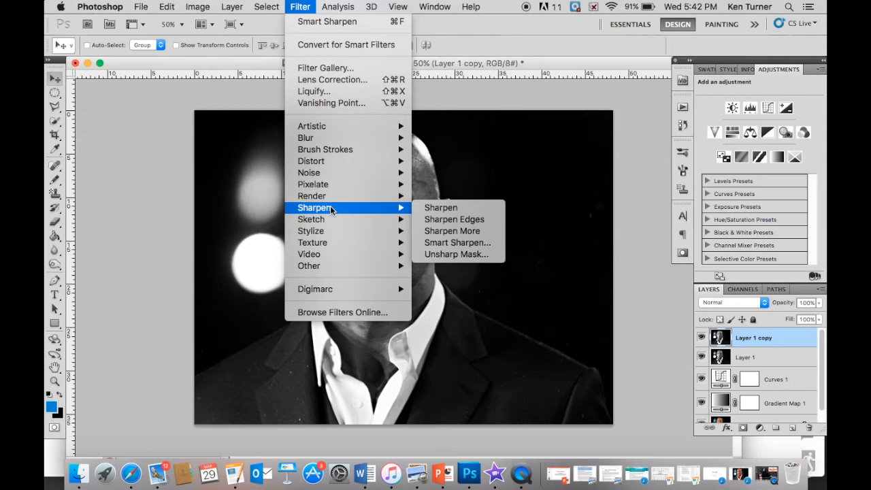
click(450, 236)
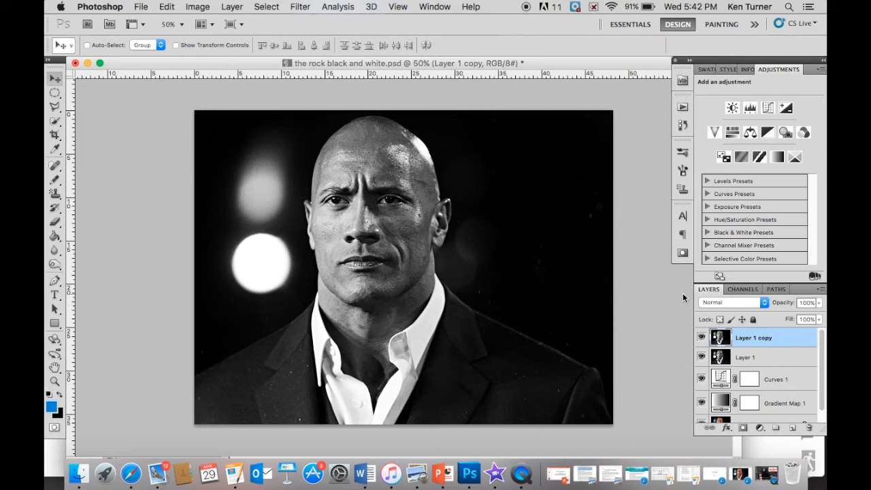
Set the opacity of the Layer 1 copy to 25%
click(806, 301)
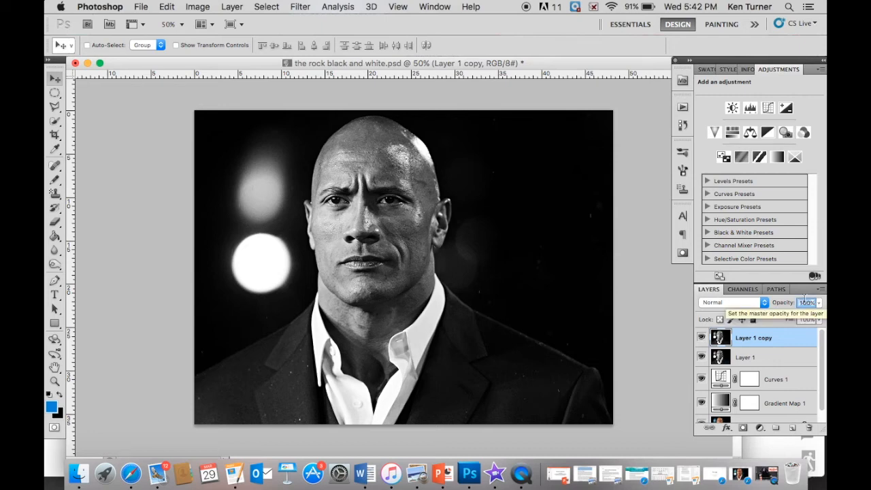
text(25)
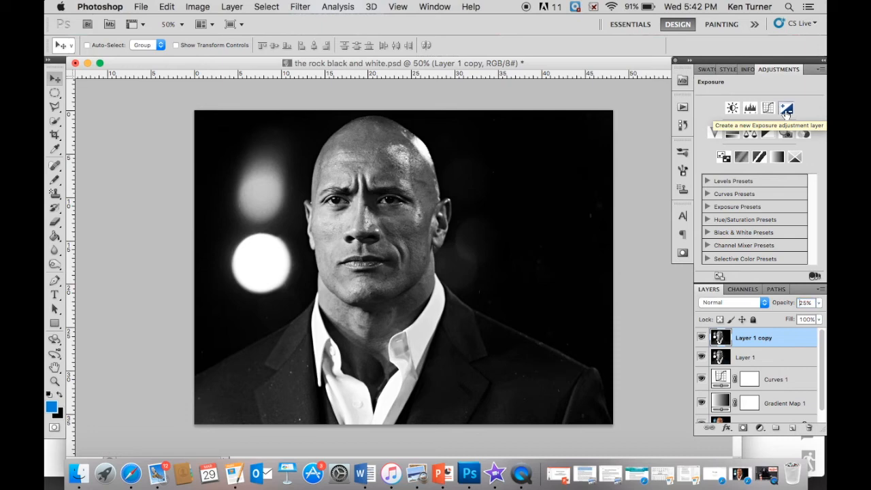
Add an Exposure adjustment layer on top with exposure 0.10 and gamma correction 0.90
click(786, 109)
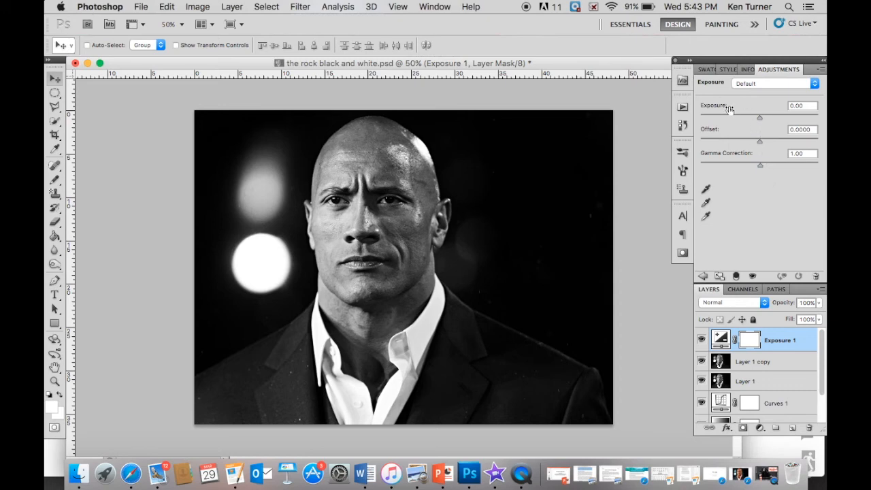
double_click(801, 106)
text(0.10)
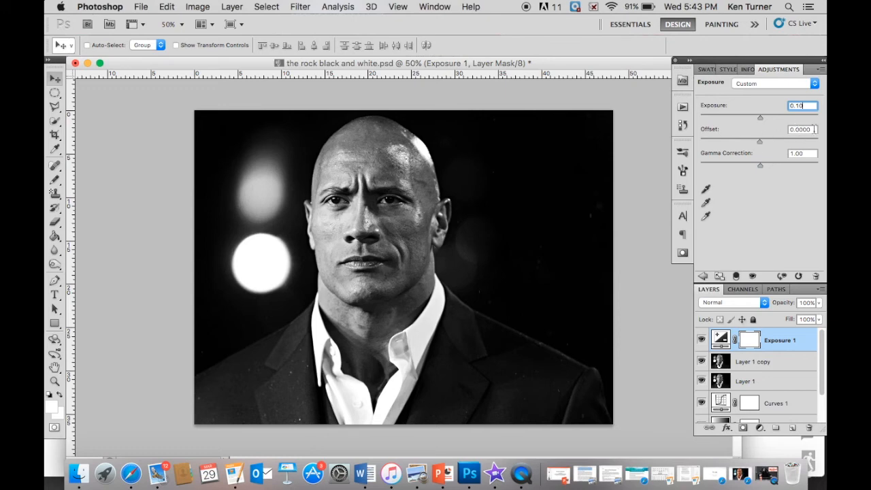
click(807, 152)
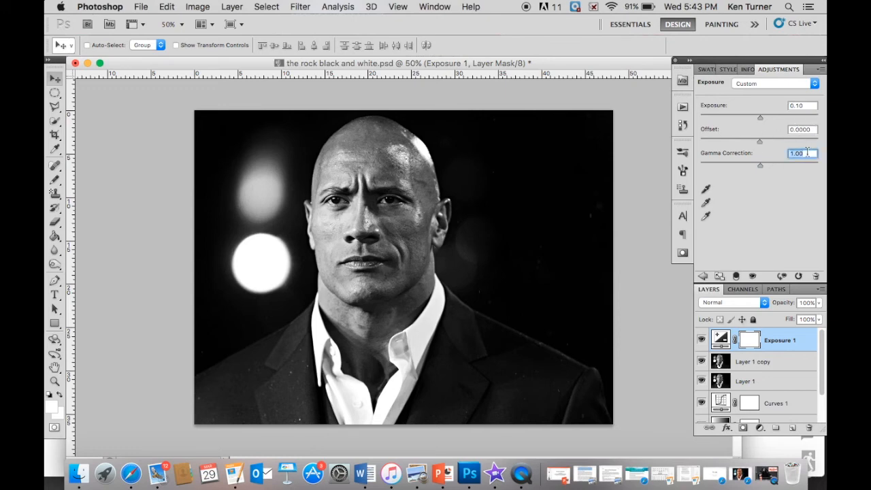
text(0)
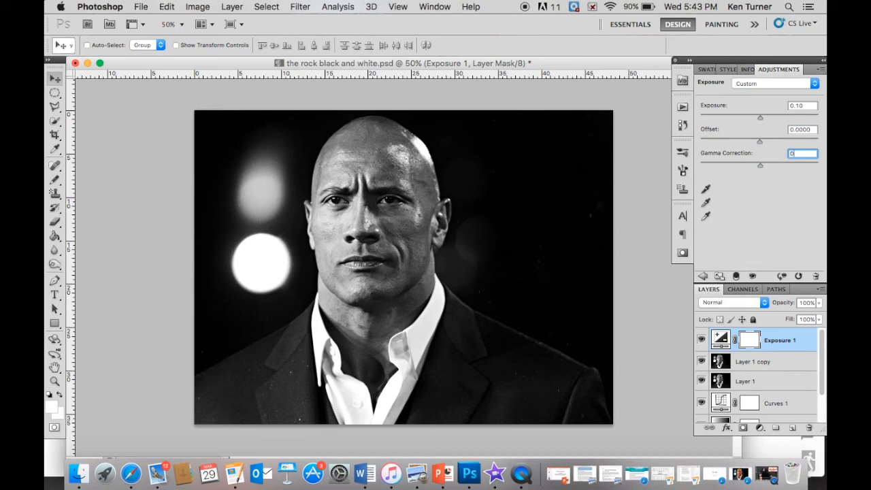
text(.9)
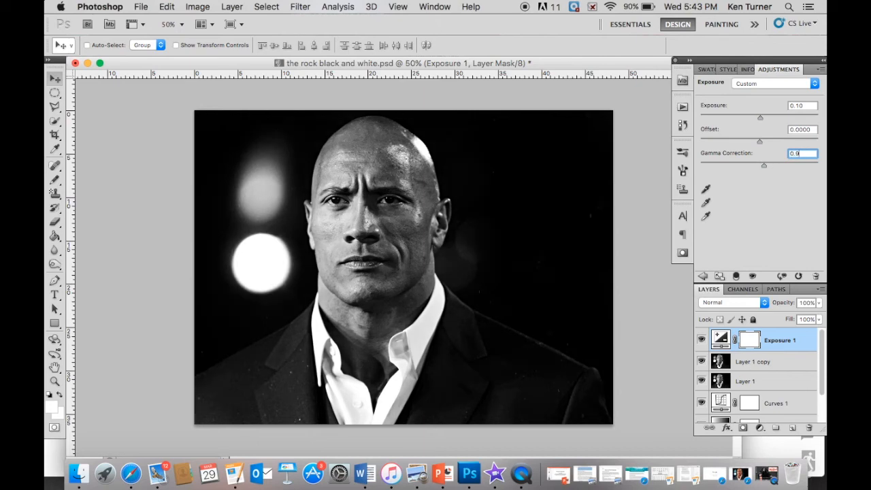
text(0)
Group all layers above the Background, and hide and show the group to compare with the original colour photo
drag(820, 355, 821, 375)
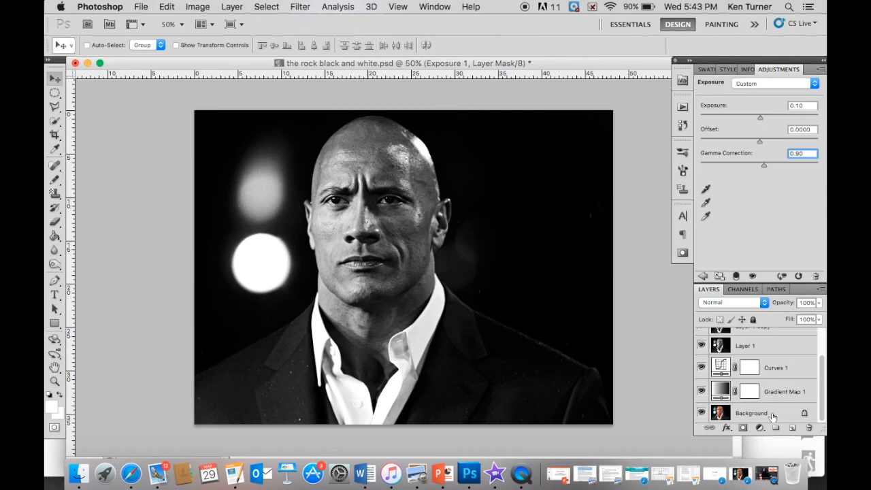
shift+click(781, 392)
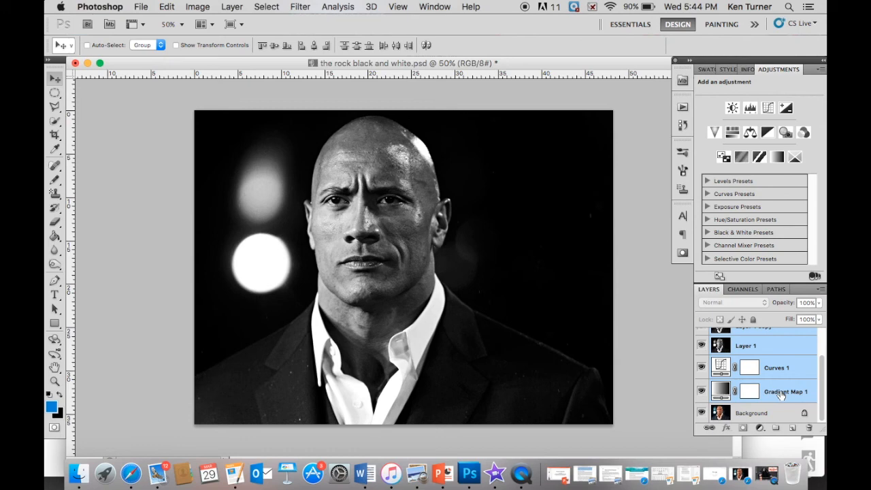
key(super+g)
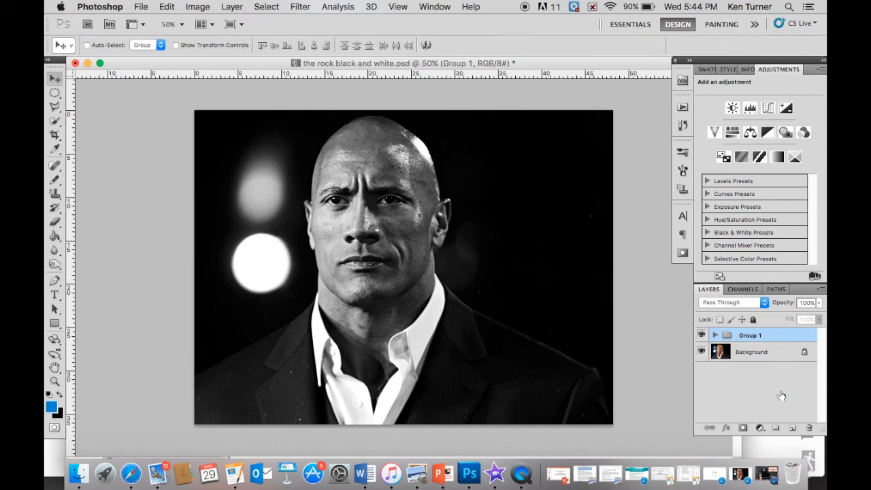
click(700, 335)
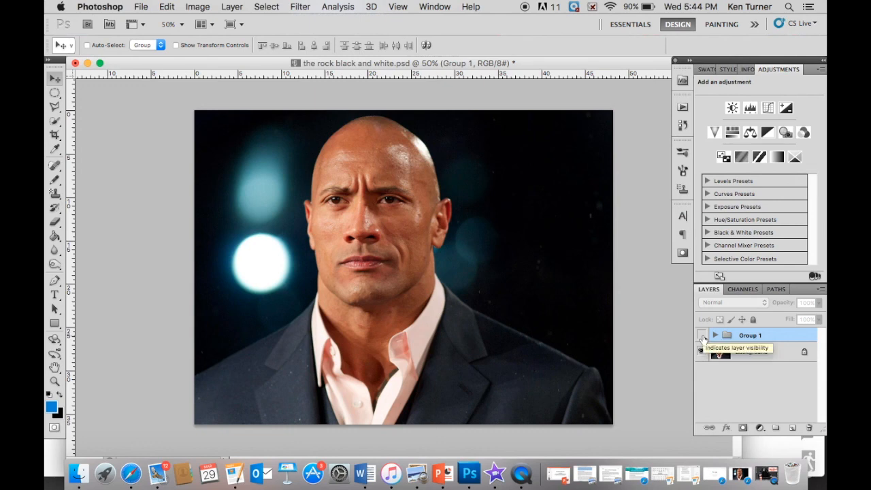
click(702, 335)
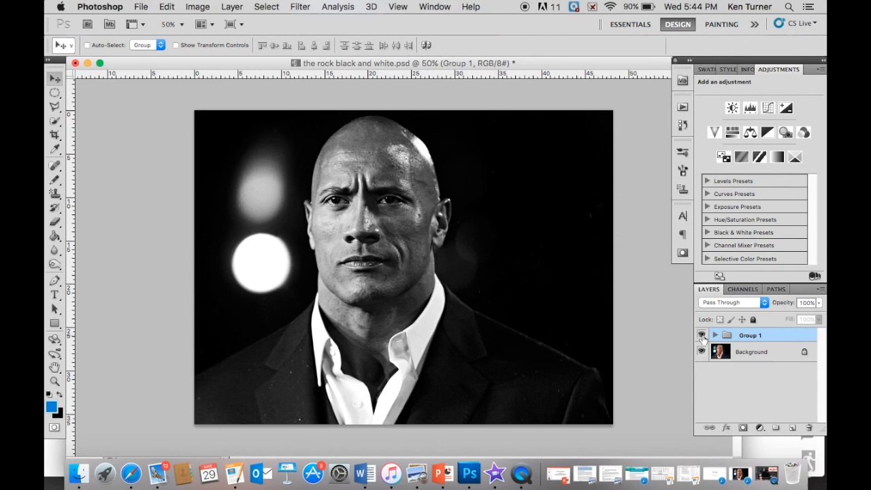
Save the image to the Desktop as a JPEG named "the rock black and white" with maximum quality 12 and Baseline ("Standard") format
click(142, 7)
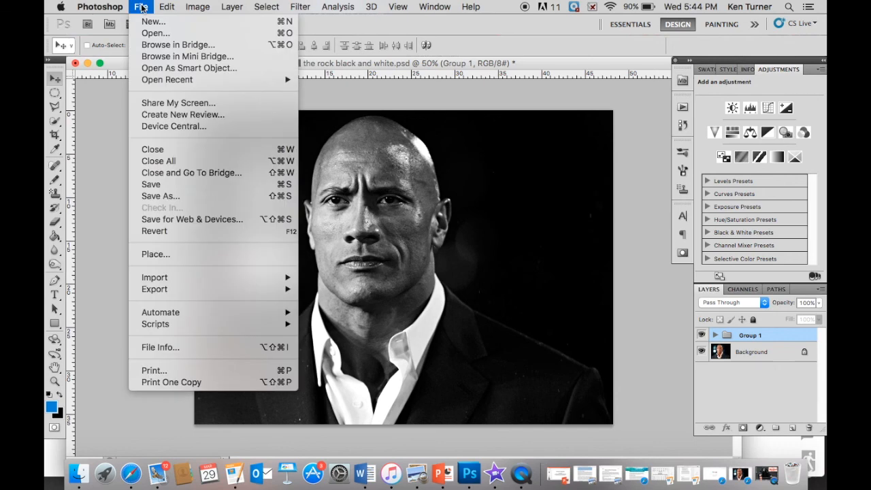
click(163, 196)
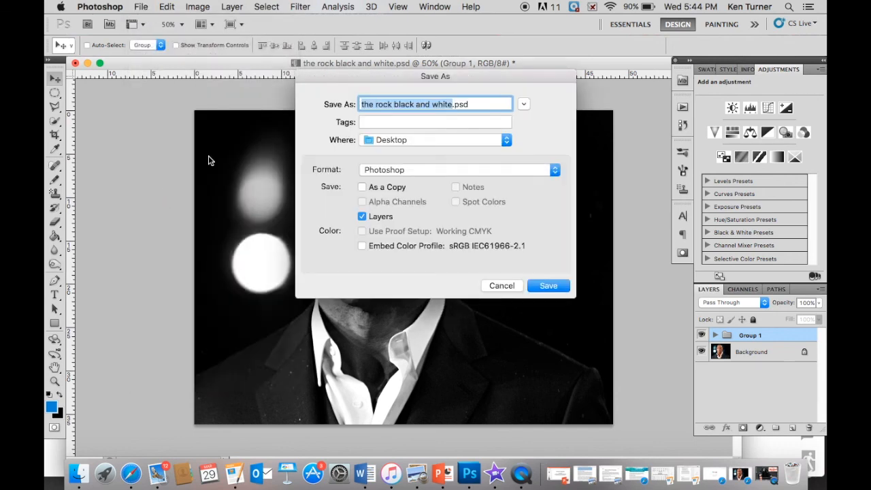
click(443, 170)
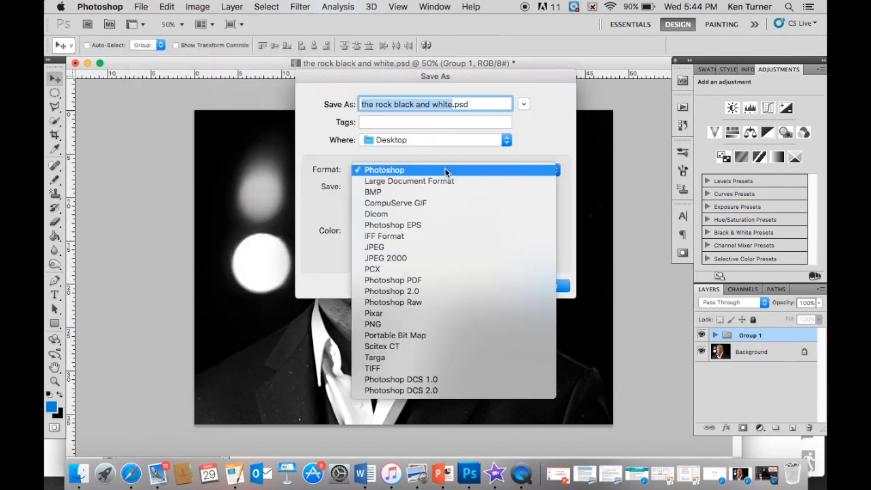
click(384, 247)
click(550, 286)
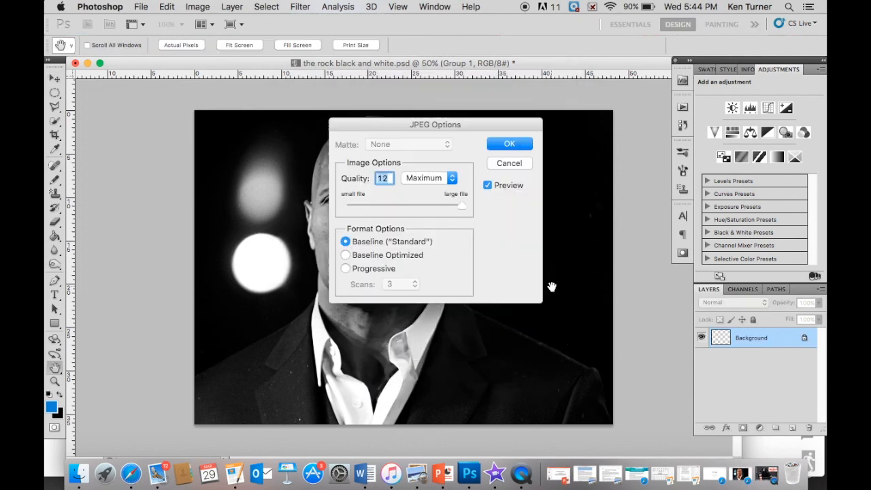
click(511, 145)
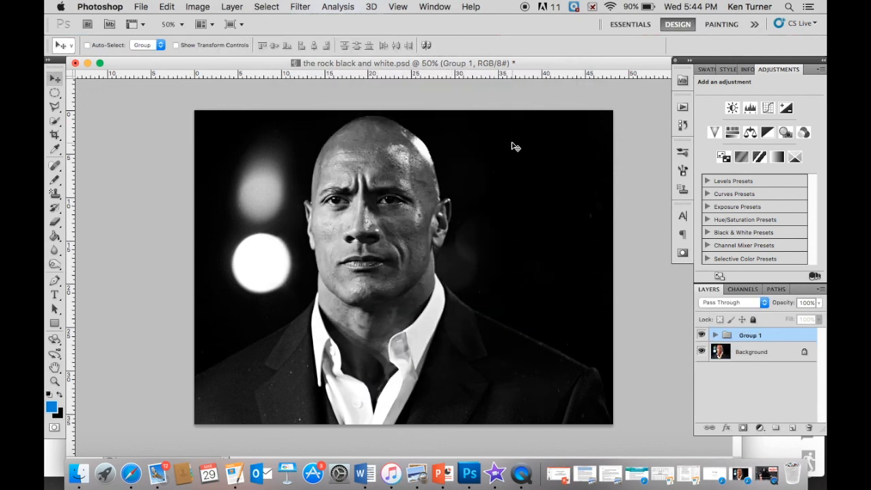